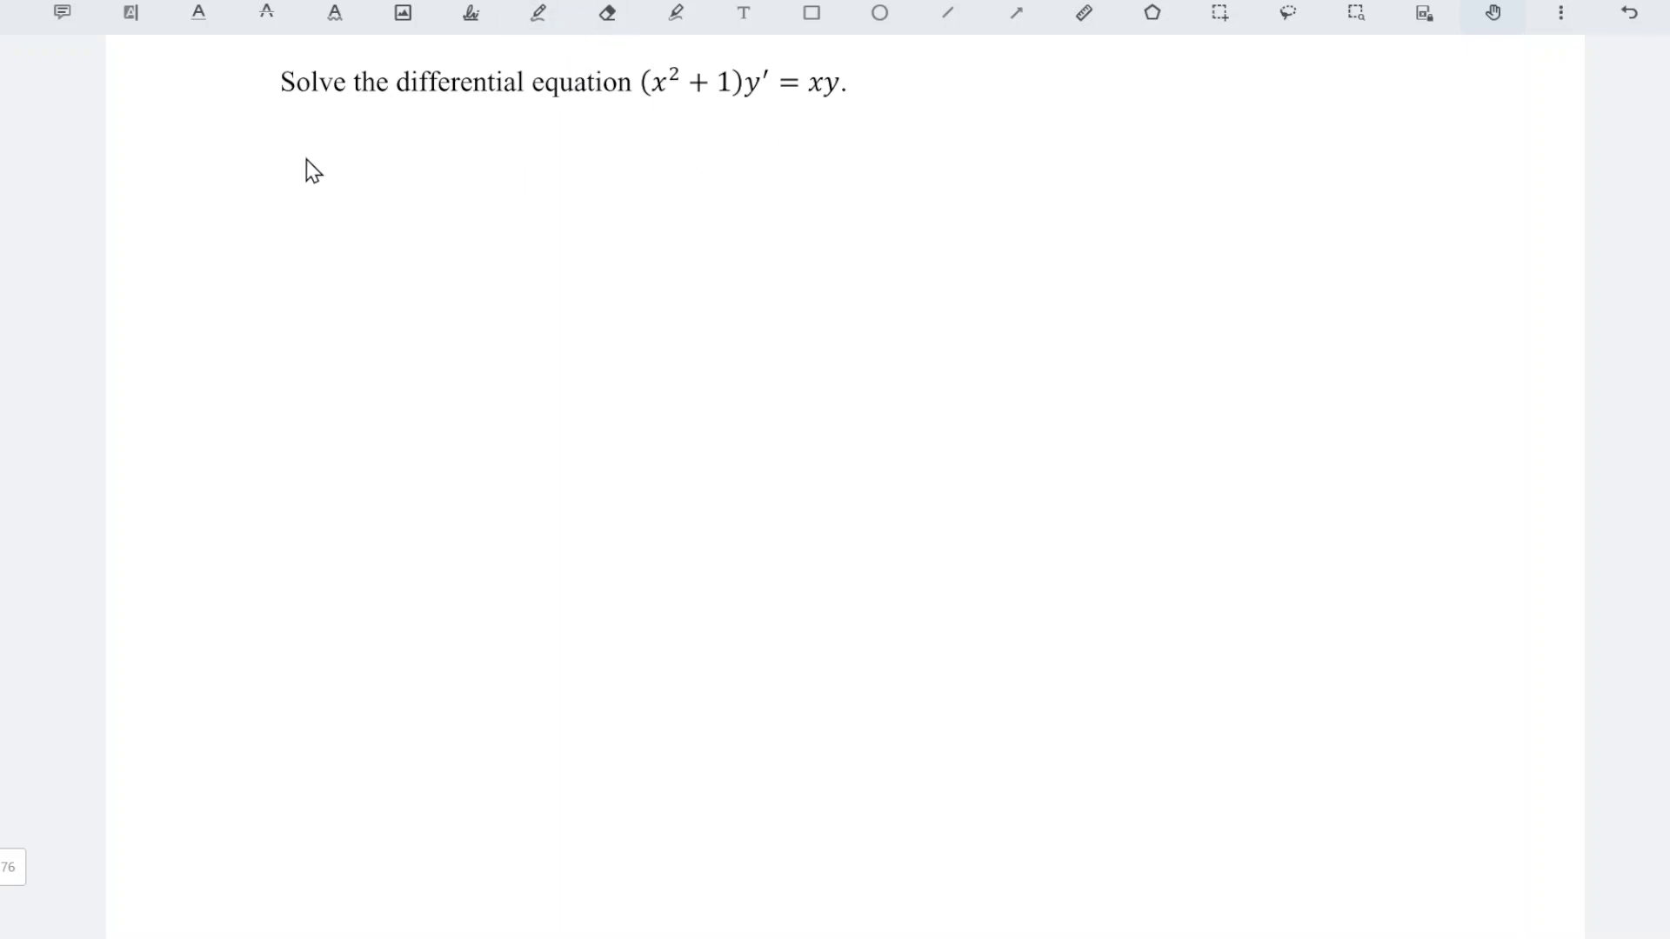
Step: Handwrite the equation (x²+1) dy/dx = xy in blue beneath the problem statement
{"action": "left_click_drag", "start_coordinate": [225, 135], "coordinate": [214, 162]}
{"action": "left_click_drag", "start_coordinate": [270, 144], "coordinate": [270, 164]}
{"action": "mouse_move", "coordinate": [288, 139]}
{"action": "left_mouse_down"}
{"action": "mouse_move", "coordinate": [299, 175]}
{"action": "mouse_move", "coordinate": [344, 144]}
{"action": "mouse_move", "coordinate": [358, 154]}
{"action": "mouse_move", "coordinate": [334, 177]}
{"action": "left_mouse_up"}
{"action": "mouse_move", "coordinate": [345, 165]}
{"action": "left_mouse_down"}
{"action": "mouse_move", "coordinate": [360, 176]}
{"action": "mouse_move", "coordinate": [403, 146]}
{"action": "left_mouse_up"}
{"action": "left_click_drag", "start_coordinate": [384, 153], "coordinate": [446, 159]}
{"action": "left_click_drag", "start_coordinate": [455, 137], "coordinate": [443, 180]}
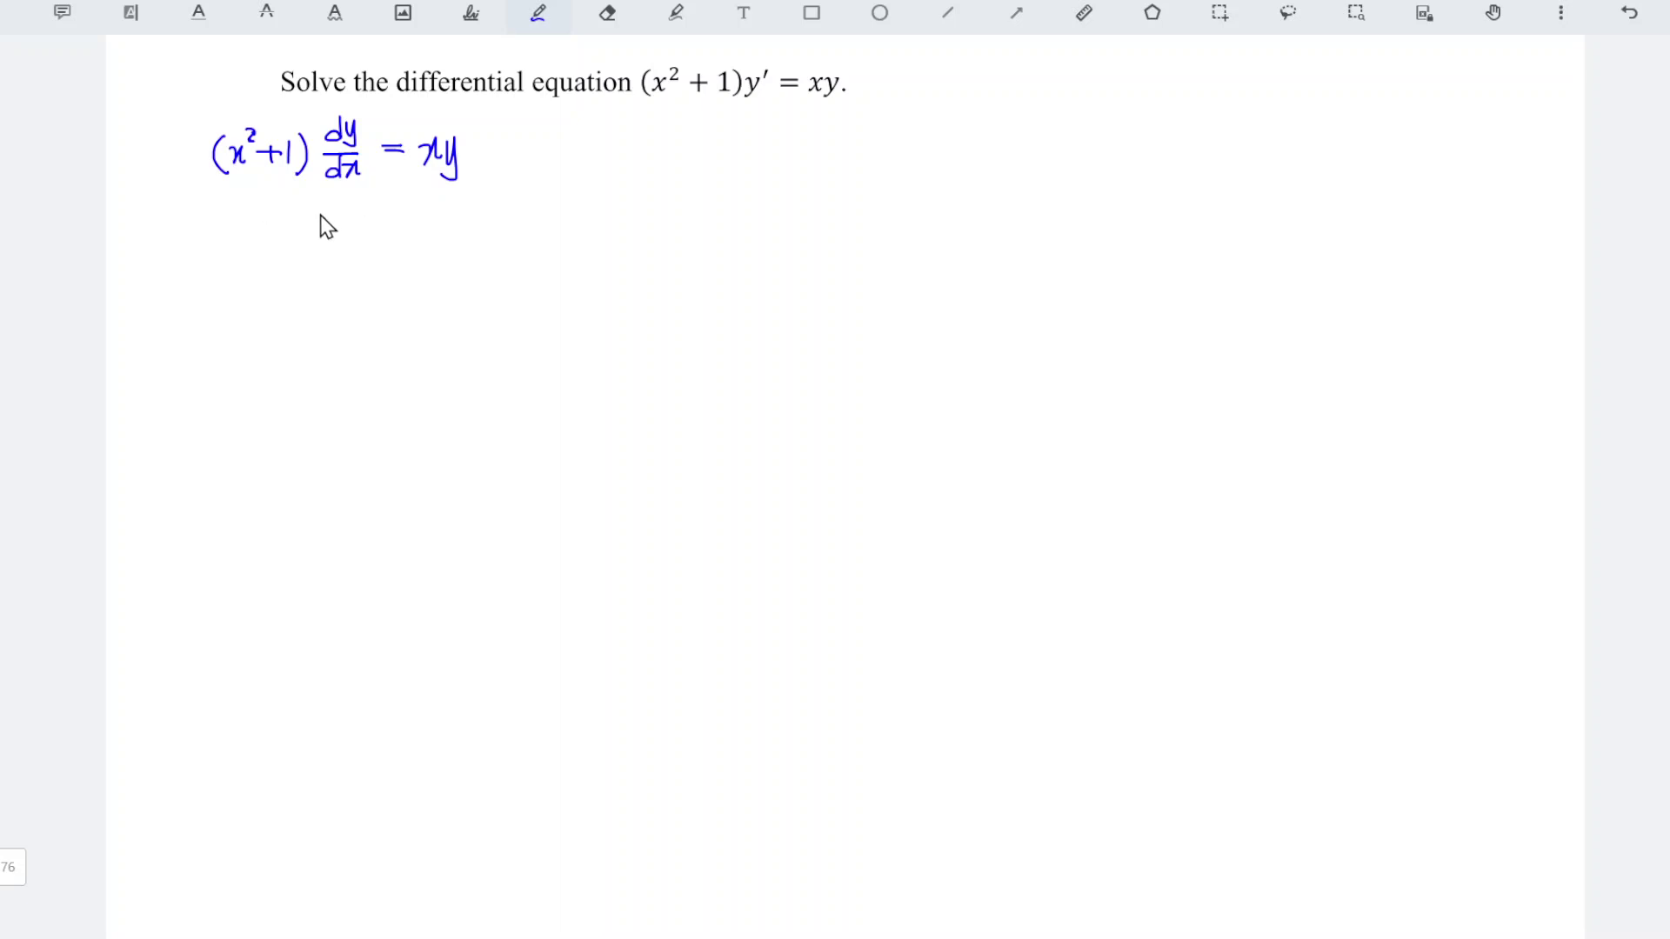
{"action": "key", "text": "Escape"}
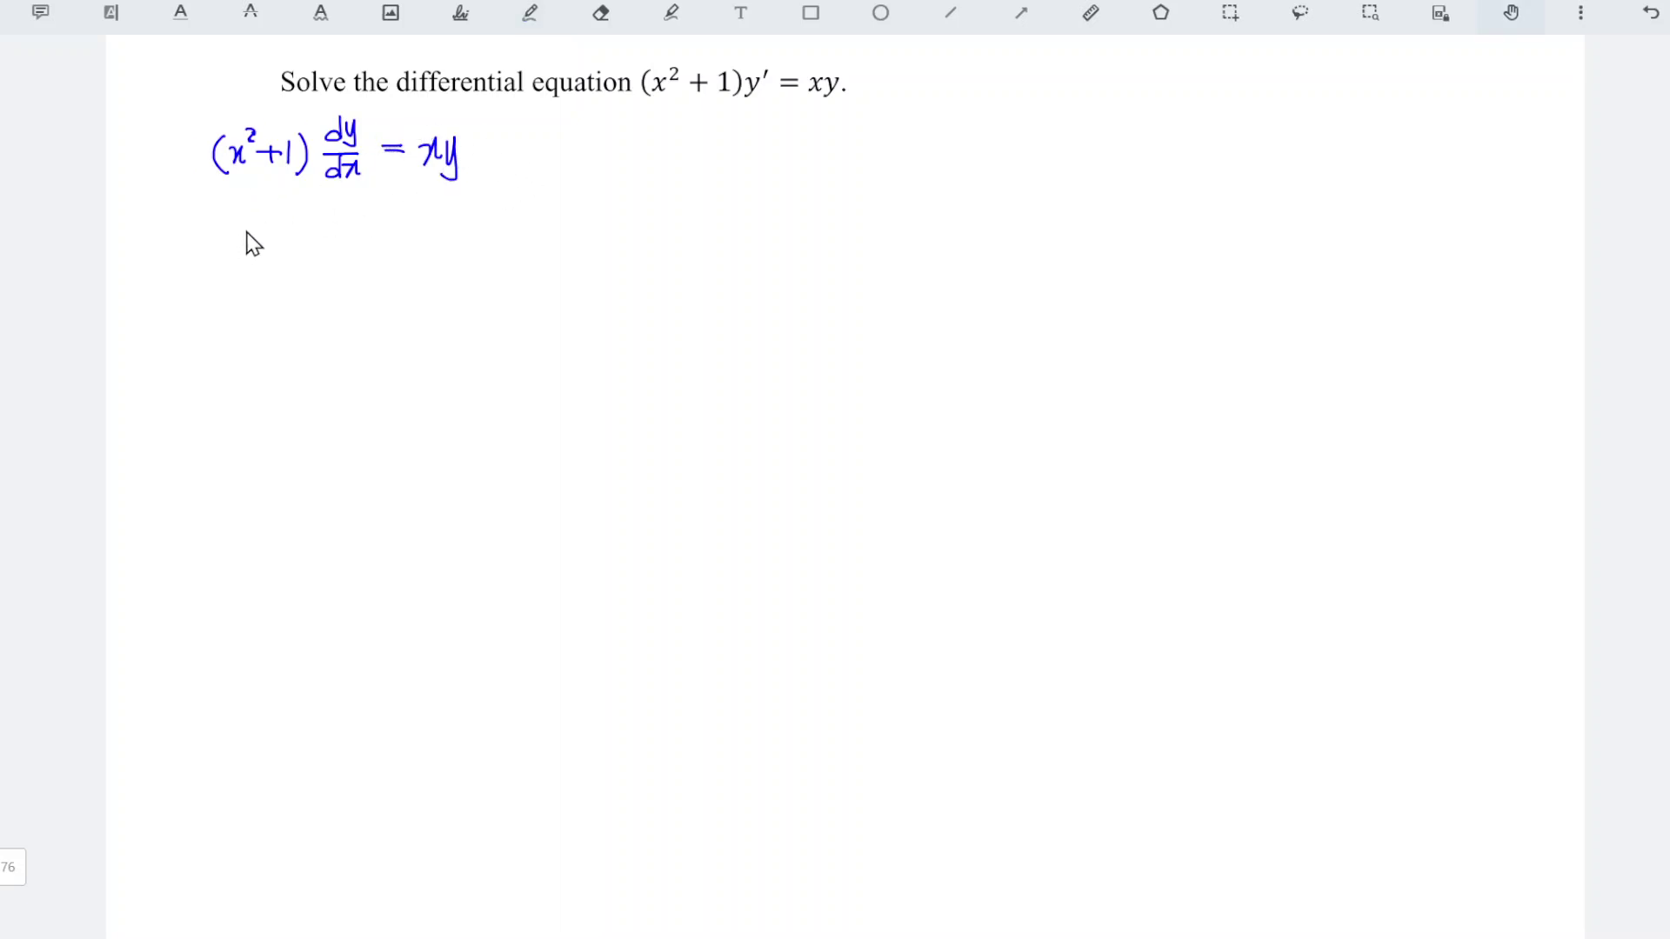
Step: Write (x²+1)/x · dy/dx = y in blue as the second line of working
{"action": "left_click_drag", "start_coordinate": [274, 202], "coordinate": [288, 209]}
{"action": "left_click_drag", "start_coordinate": [271, 268], "coordinate": [294, 281]}
{"action": "left_click", "coordinate": [331, 244]}
{"action": "mouse_move", "coordinate": [365, 228]}
{"action": "left_mouse_down"}
{"action": "mouse_move", "coordinate": [369, 247]}
{"action": "mouse_move", "coordinate": [428, 244]}
{"action": "left_mouse_up"}
{"action": "left_click_drag", "start_coordinate": [414, 252], "coordinate": [442, 272]}
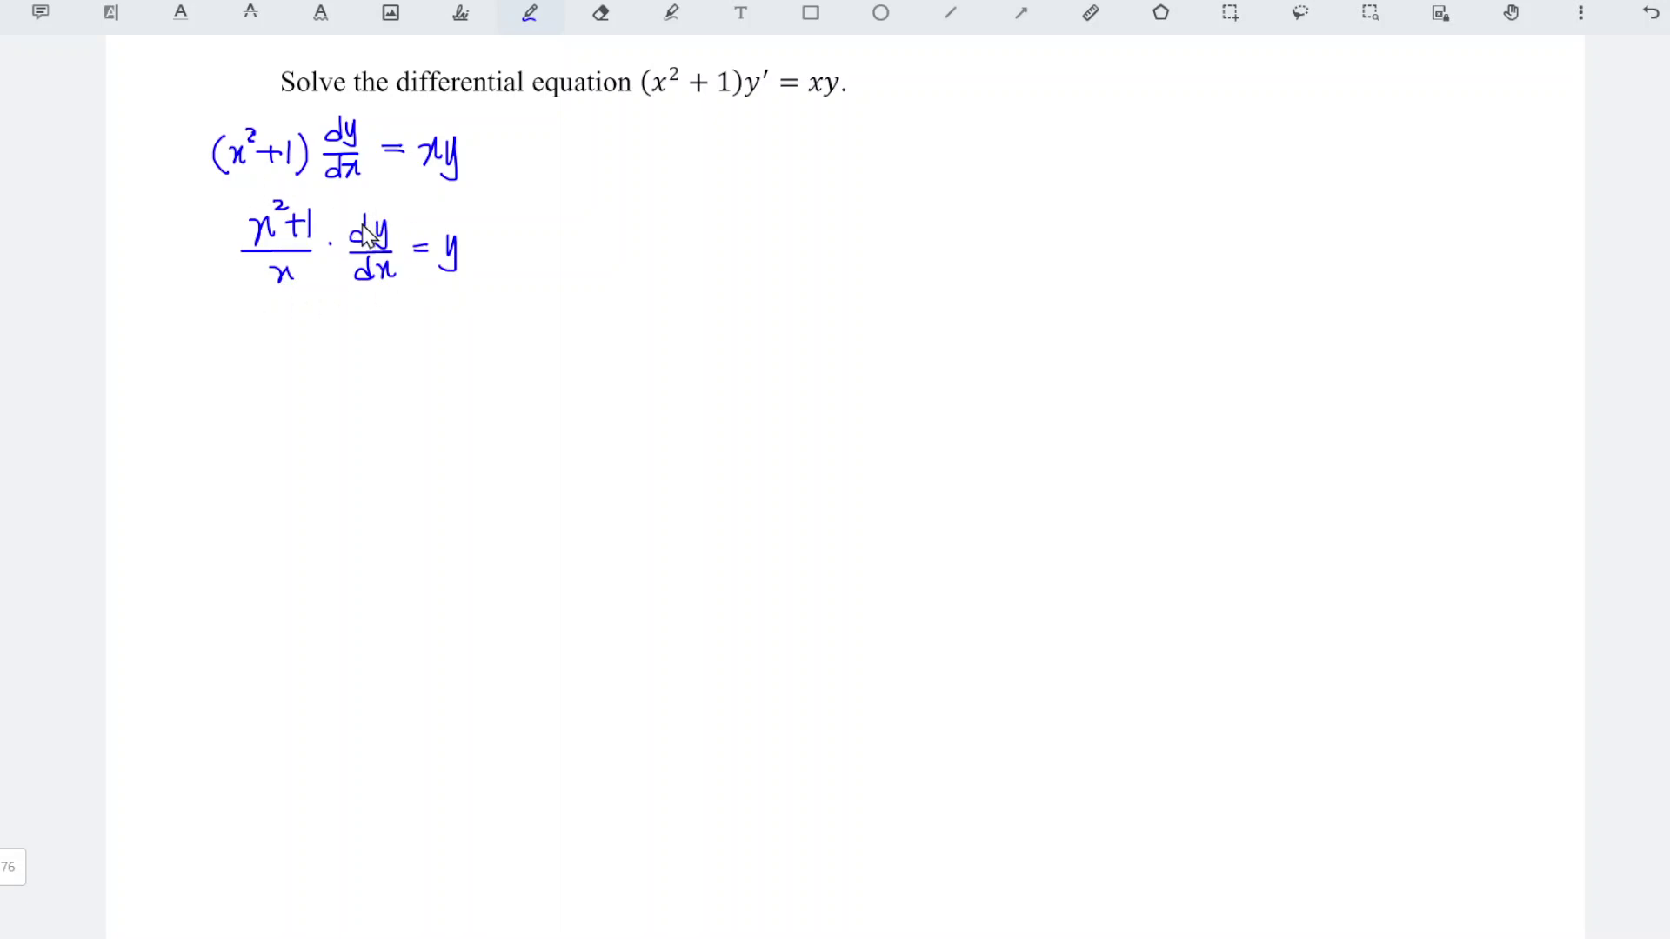
{"action": "key", "text": "Escape"}
Step: Write the separated line (x²+1)/x · 1/dx = y · 1/dy in blue below the second line
{"action": "left_click_drag", "start_coordinate": [494, 325], "coordinate": [497, 350]}
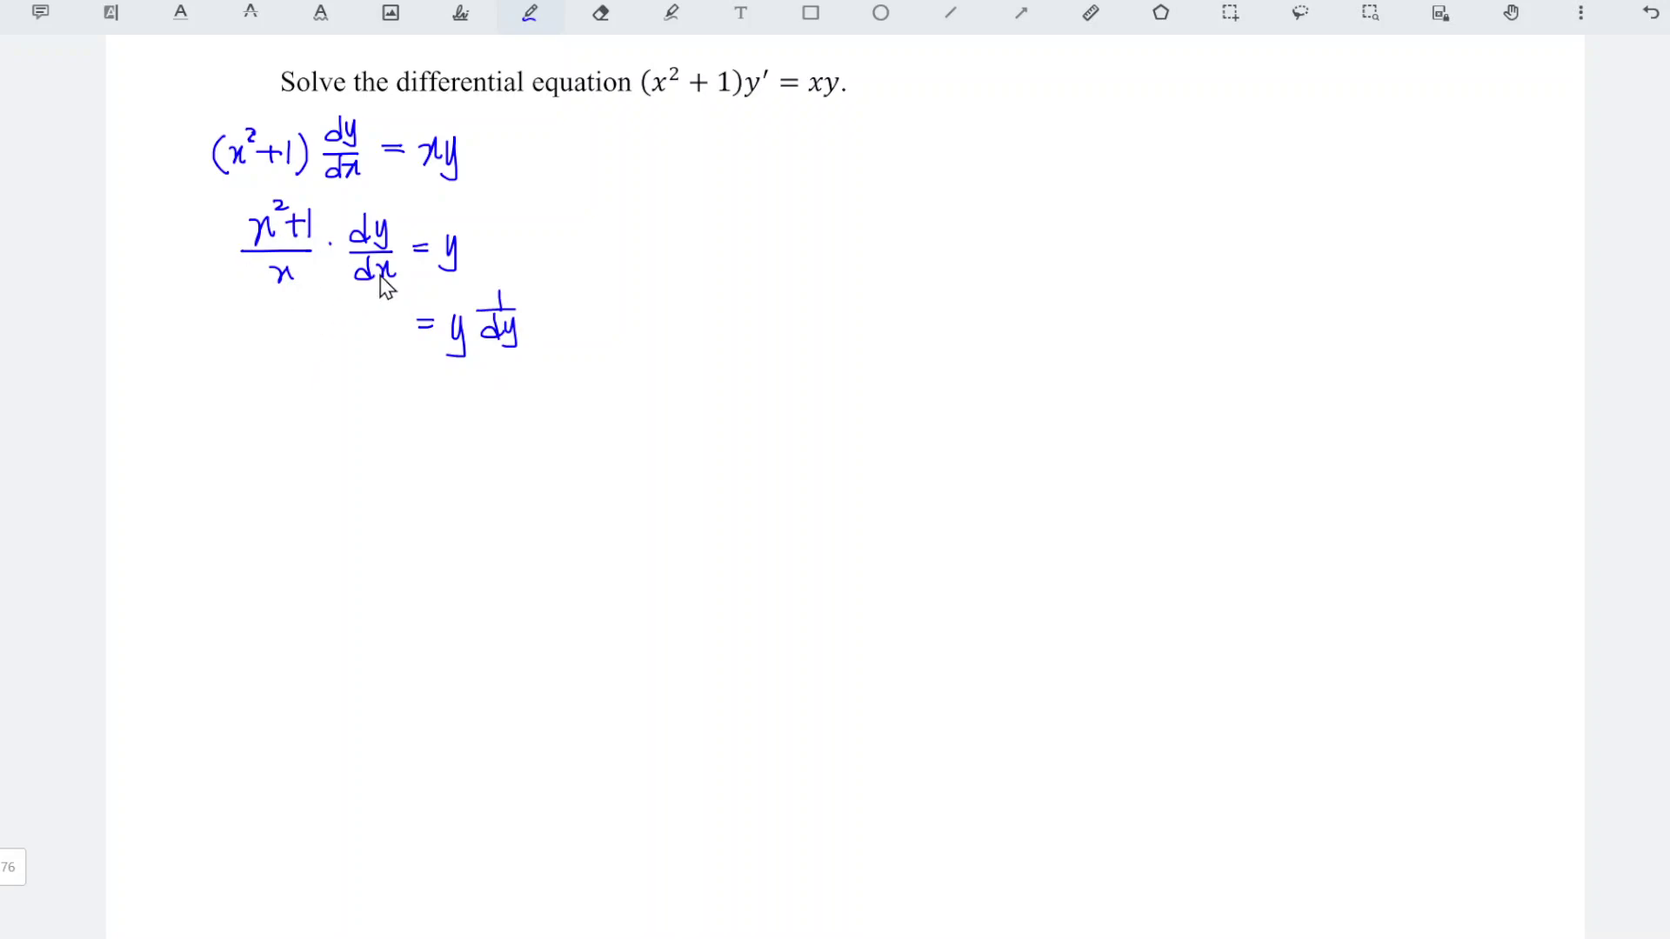
{"action": "mouse_move", "coordinate": [258, 324]}
{"action": "left_mouse_down"}
{"action": "mouse_move", "coordinate": [276, 343]}
{"action": "mouse_move", "coordinate": [310, 325]}
{"action": "left_mouse_up"}
{"action": "left_click_drag", "start_coordinate": [301, 318], "coordinate": [302, 334]}
{"action": "left_click_drag", "start_coordinate": [315, 308], "coordinate": [300, 369]}
{"action": "left_click_drag", "start_coordinate": [296, 356], "coordinate": [375, 331]}
{"action": "left_click", "coordinate": [335, 341]}
{"action": "left_click_drag", "start_coordinate": [352, 332], "coordinate": [389, 343]}
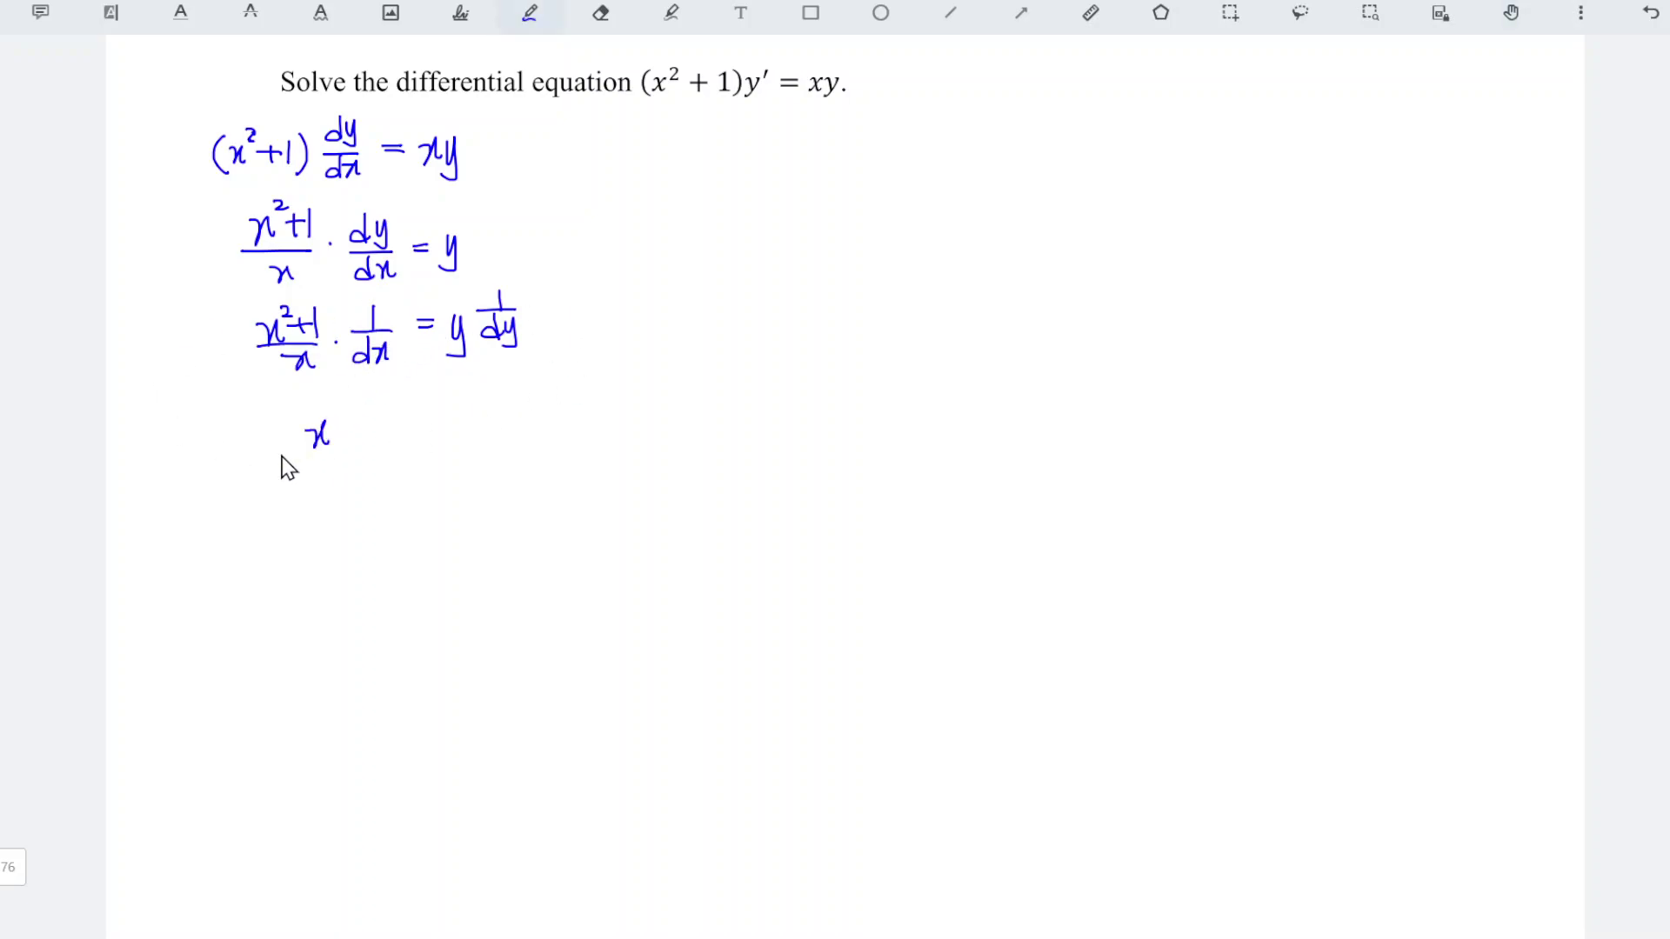
Step: Write the integral equation ∫ x/(x²+1) dx = ∫ 1/y dy in blue below the separated line
{"action": "left_click_drag", "start_coordinate": [311, 473], "coordinate": [339, 472]}
{"action": "left_click_drag", "start_coordinate": [331, 465], "coordinate": [331, 482]}
{"action": "mouse_move", "coordinate": [346, 462]}
{"action": "left_mouse_down"}
{"action": "mouse_move", "coordinate": [346, 485]}
{"action": "mouse_move", "coordinate": [420, 449]}
{"action": "mouse_move", "coordinate": [503, 485]}
{"action": "mouse_move", "coordinate": [570, 484]}
{"action": "left_mouse_up"}
{"action": "left_click_drag", "start_coordinate": [488, 430], "coordinate": [468, 487]}
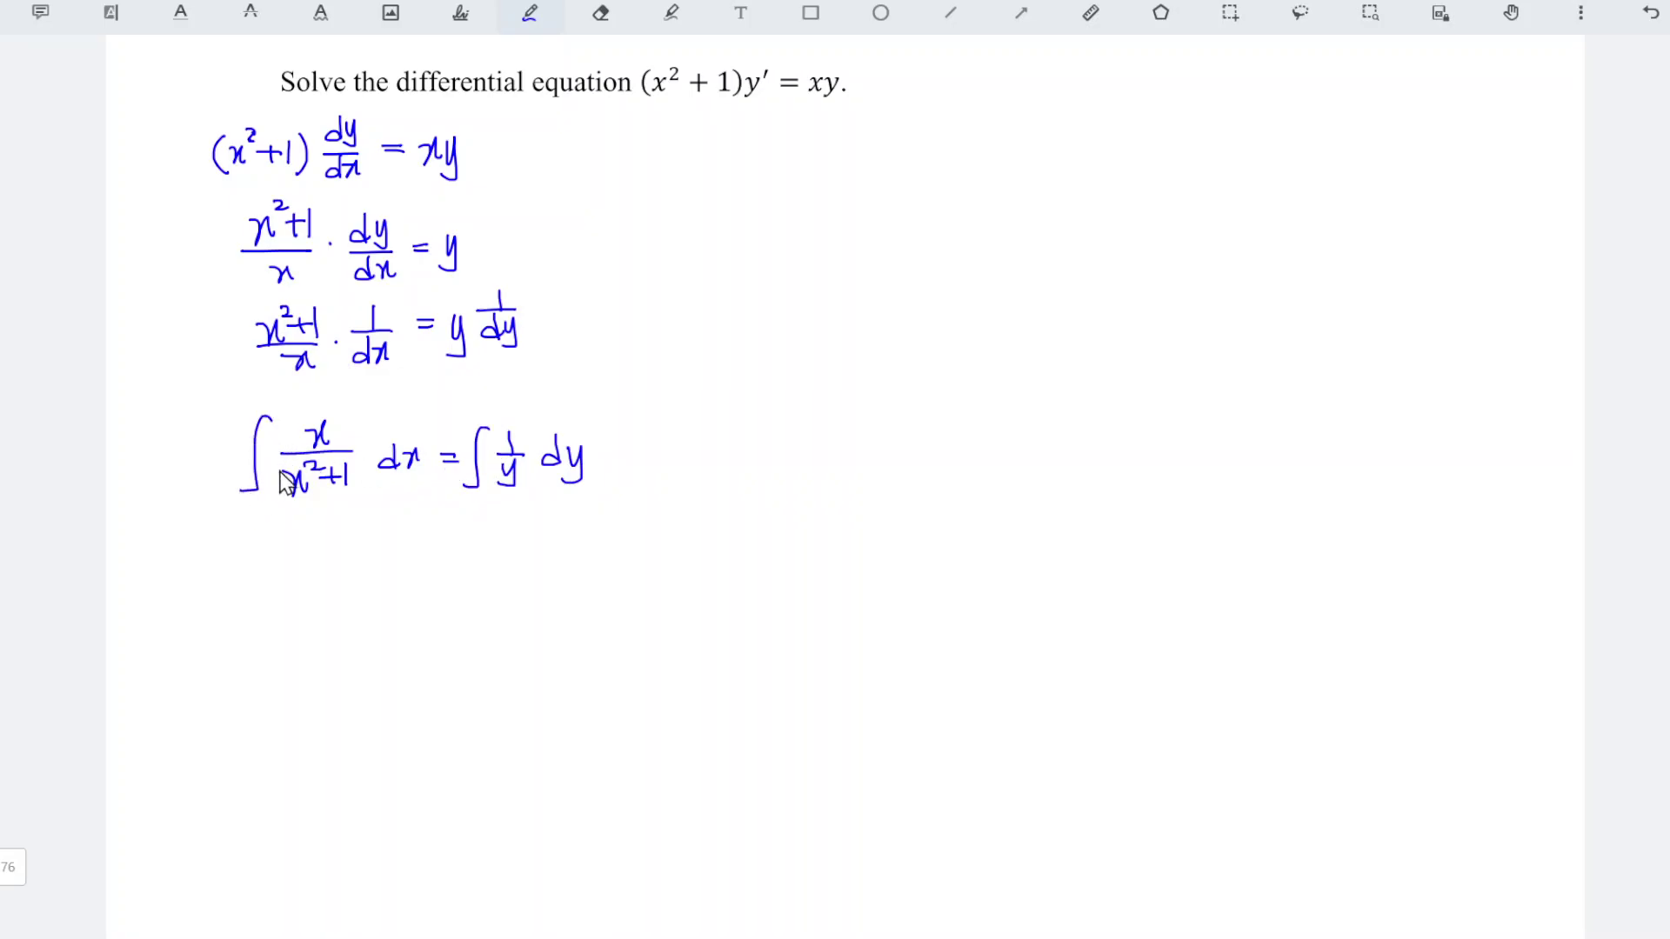
Step: In red, turn the numerator x into 2(x) and put the factor 1/2 before the first integral
{"action": "left_click", "coordinate": [522, 12]}
{"action": "left_click", "coordinate": [54, 15]}
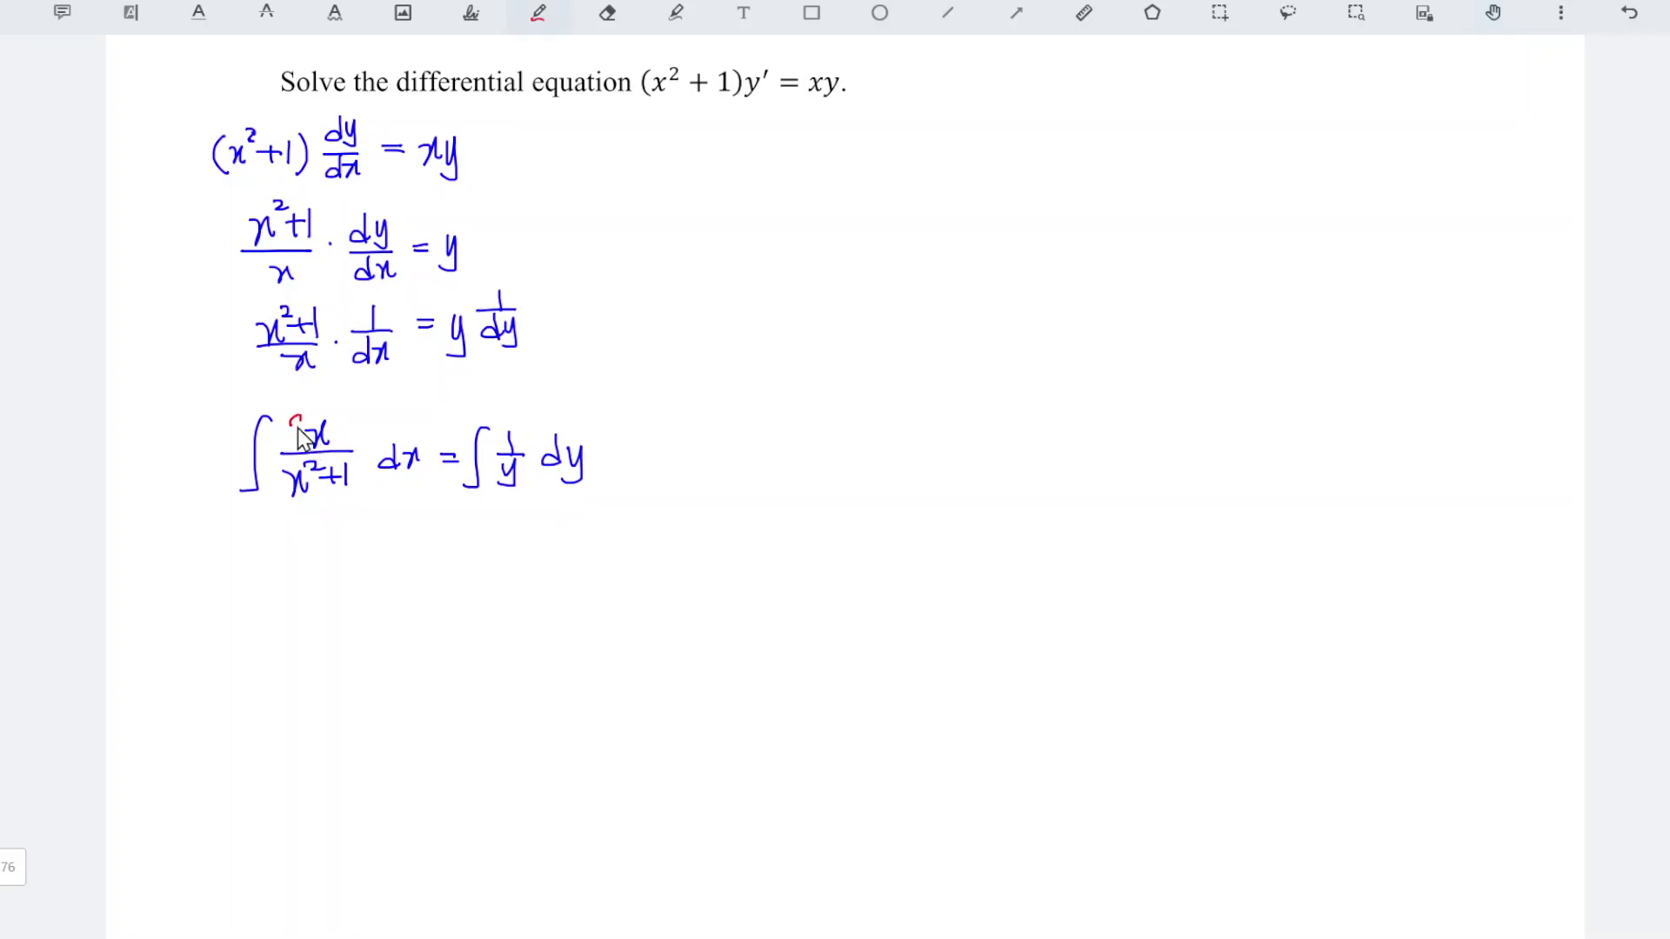
{"action": "left_click_drag", "start_coordinate": [334, 413], "coordinate": [337, 445]}
{"action": "key", "text": "Escape"}
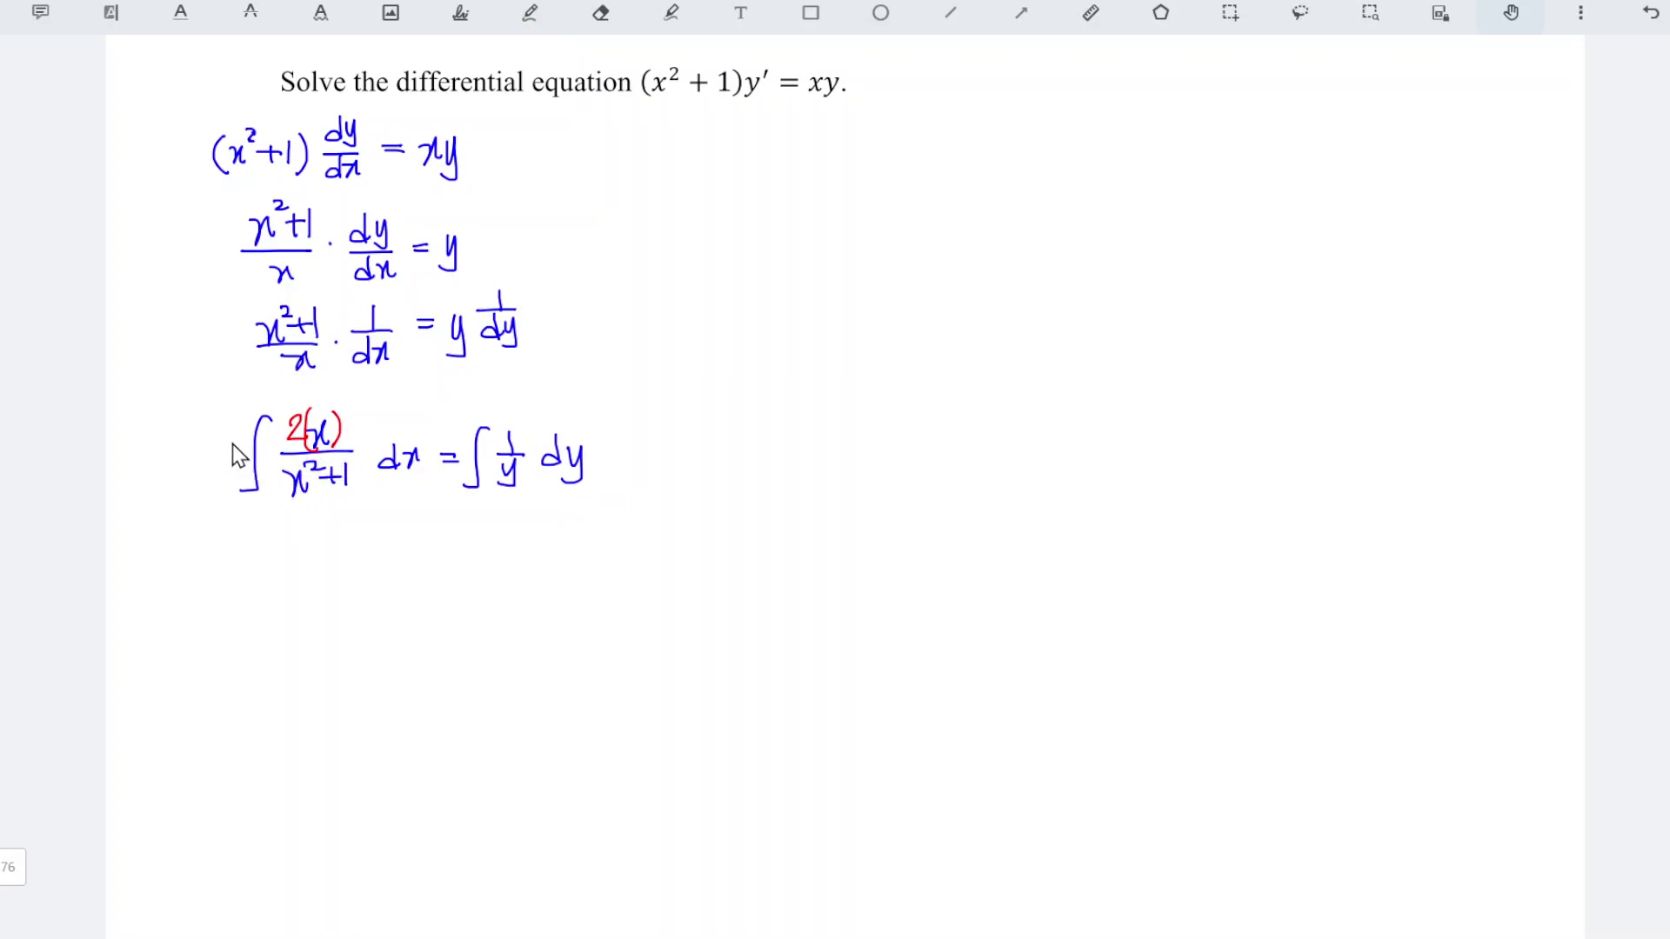
{"action": "left_click_drag", "start_coordinate": [233, 428], "coordinate": [234, 453]}
{"action": "left_click_drag", "start_coordinate": [214, 454], "coordinate": [243, 454]}
{"action": "key", "text": "Escape"}
Step: Write the integrated result ½ ln|x²+1| + C = ln y in red below the integrals
{"action": "mouse_move", "coordinate": [238, 535]}
{"action": "left_mouse_down"}
{"action": "mouse_move", "coordinate": [237, 557]}
{"action": "mouse_move", "coordinate": [309, 552]}
{"action": "mouse_move", "coordinate": [323, 574]}
{"action": "left_mouse_up"}
{"action": "mouse_move", "coordinate": [335, 548]}
{"action": "left_mouse_down"}
{"action": "mouse_move", "coordinate": [353, 595]}
{"action": "mouse_move", "coordinate": [384, 572]}
{"action": "left_mouse_up"}
{"action": "left_click_drag", "start_coordinate": [375, 561], "coordinate": [528, 567]}
{"action": "left_click_drag", "start_coordinate": [539, 546], "coordinate": [520, 580]}
Step: Write ln(x²+1)^(1/2) + C = ln y in blue below the red integrated line
{"action": "left_click", "coordinate": [531, 14]}
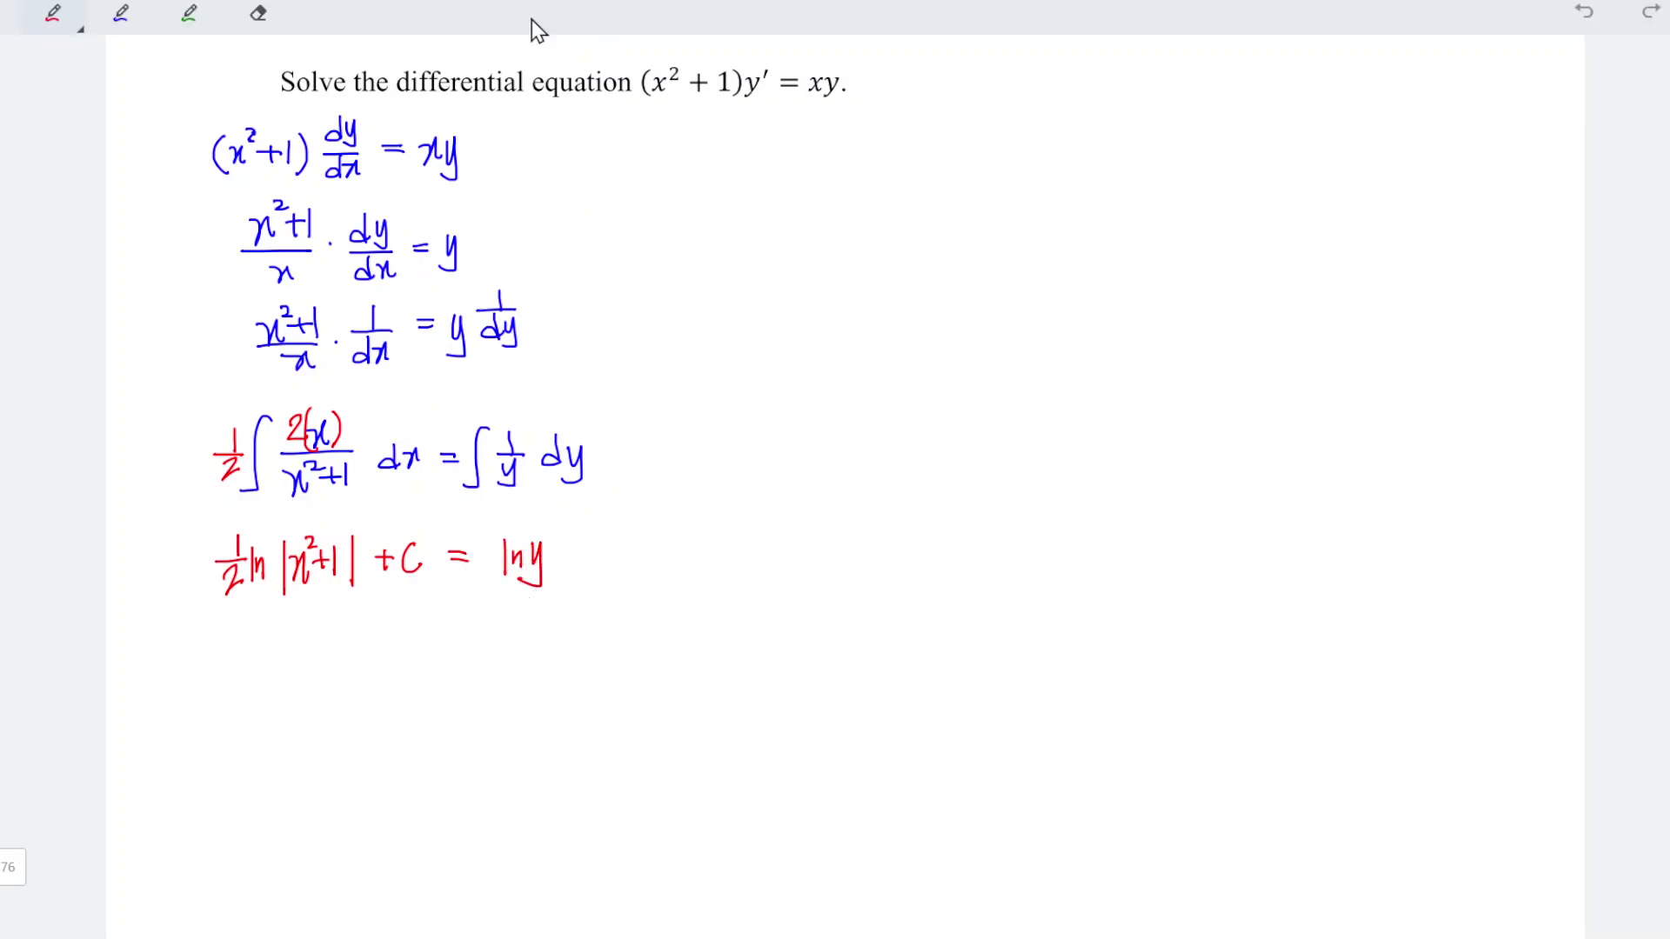
{"action": "key", "text": "Escape"}
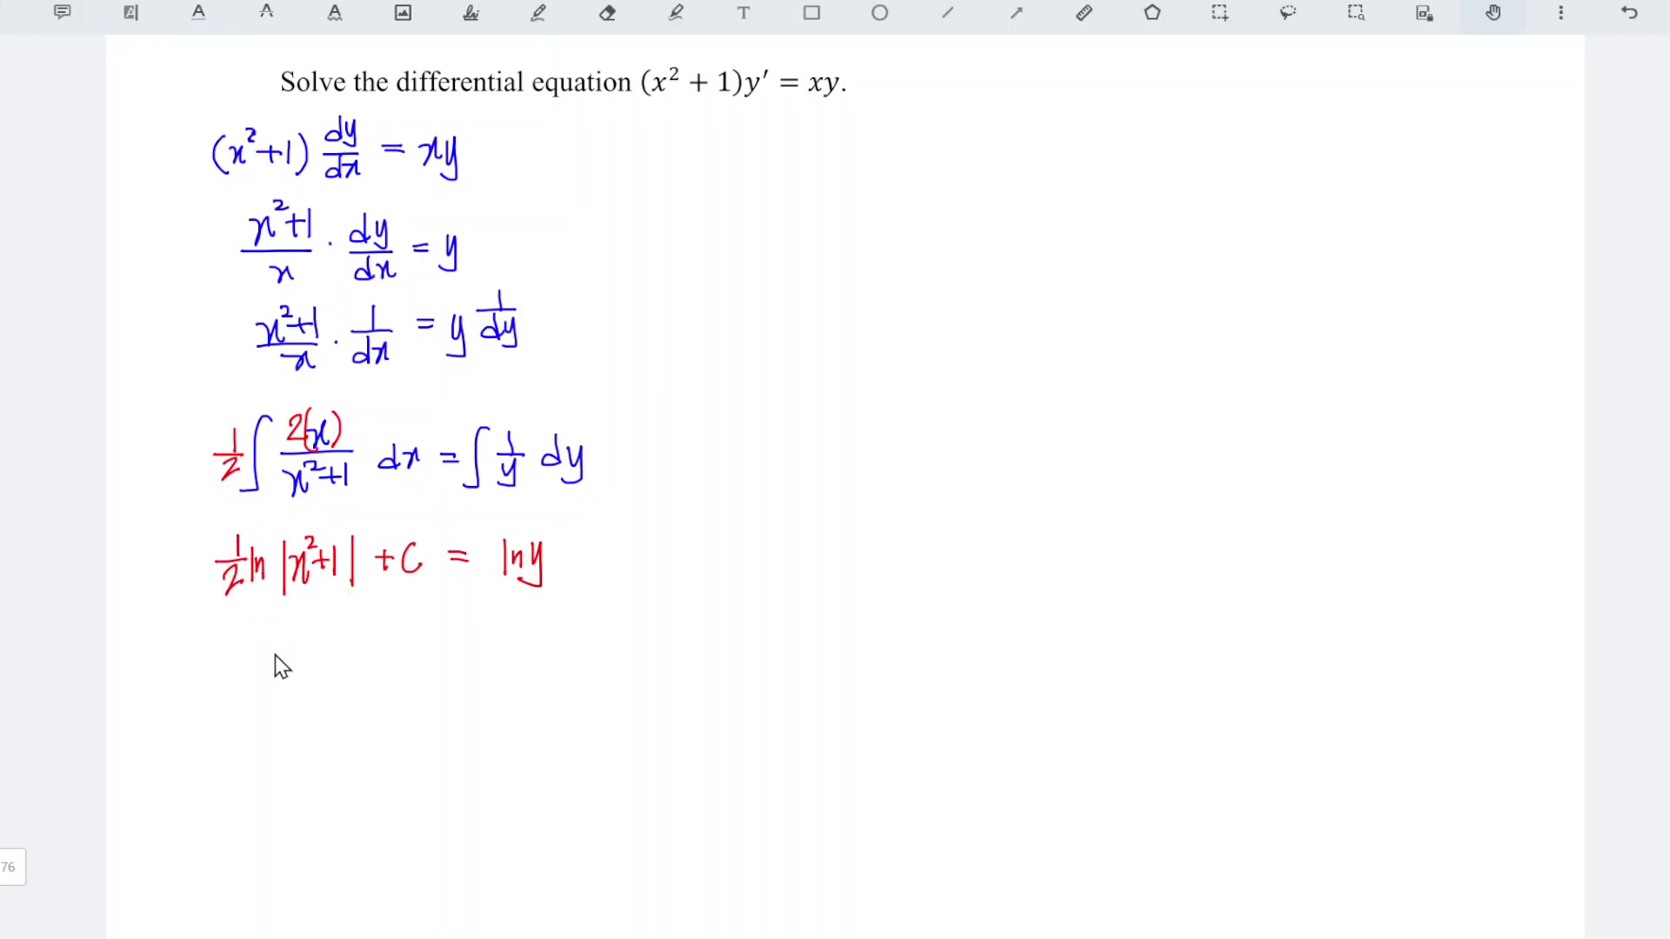
{"action": "key", "text": "f"}
{"action": "left_click_drag", "start_coordinate": [242, 645], "coordinate": [242, 682]}
{"action": "mouse_move", "coordinate": [250, 656]}
{"action": "left_mouse_down"}
{"action": "mouse_move", "coordinate": [276, 675]}
{"action": "mouse_move", "coordinate": [313, 650]}
{"action": "mouse_move", "coordinate": [329, 662]}
{"action": "left_mouse_up"}
{"action": "left_click_drag", "start_coordinate": [322, 653], "coordinate": [321, 673]}
{"action": "mouse_move", "coordinate": [334, 644]}
{"action": "left_mouse_down"}
{"action": "mouse_move", "coordinate": [335, 675]}
{"action": "mouse_move", "coordinate": [373, 637]}
{"action": "left_mouse_up"}
{"action": "left_click_drag", "start_coordinate": [364, 641], "coordinate": [404, 678]}
{"action": "mouse_move", "coordinate": [438, 650]}
{"action": "left_mouse_down"}
{"action": "mouse_move", "coordinate": [436, 671]}
{"action": "mouse_move", "coordinate": [484, 654]}
{"action": "left_mouse_up"}
{"action": "left_click_drag", "start_coordinate": [463, 663], "coordinate": [509, 677]}
{"action": "left_click_drag", "start_coordinate": [515, 663], "coordinate": [536, 668]}
{"action": "left_click_drag", "start_coordinate": [545, 645], "coordinate": [541, 694]}
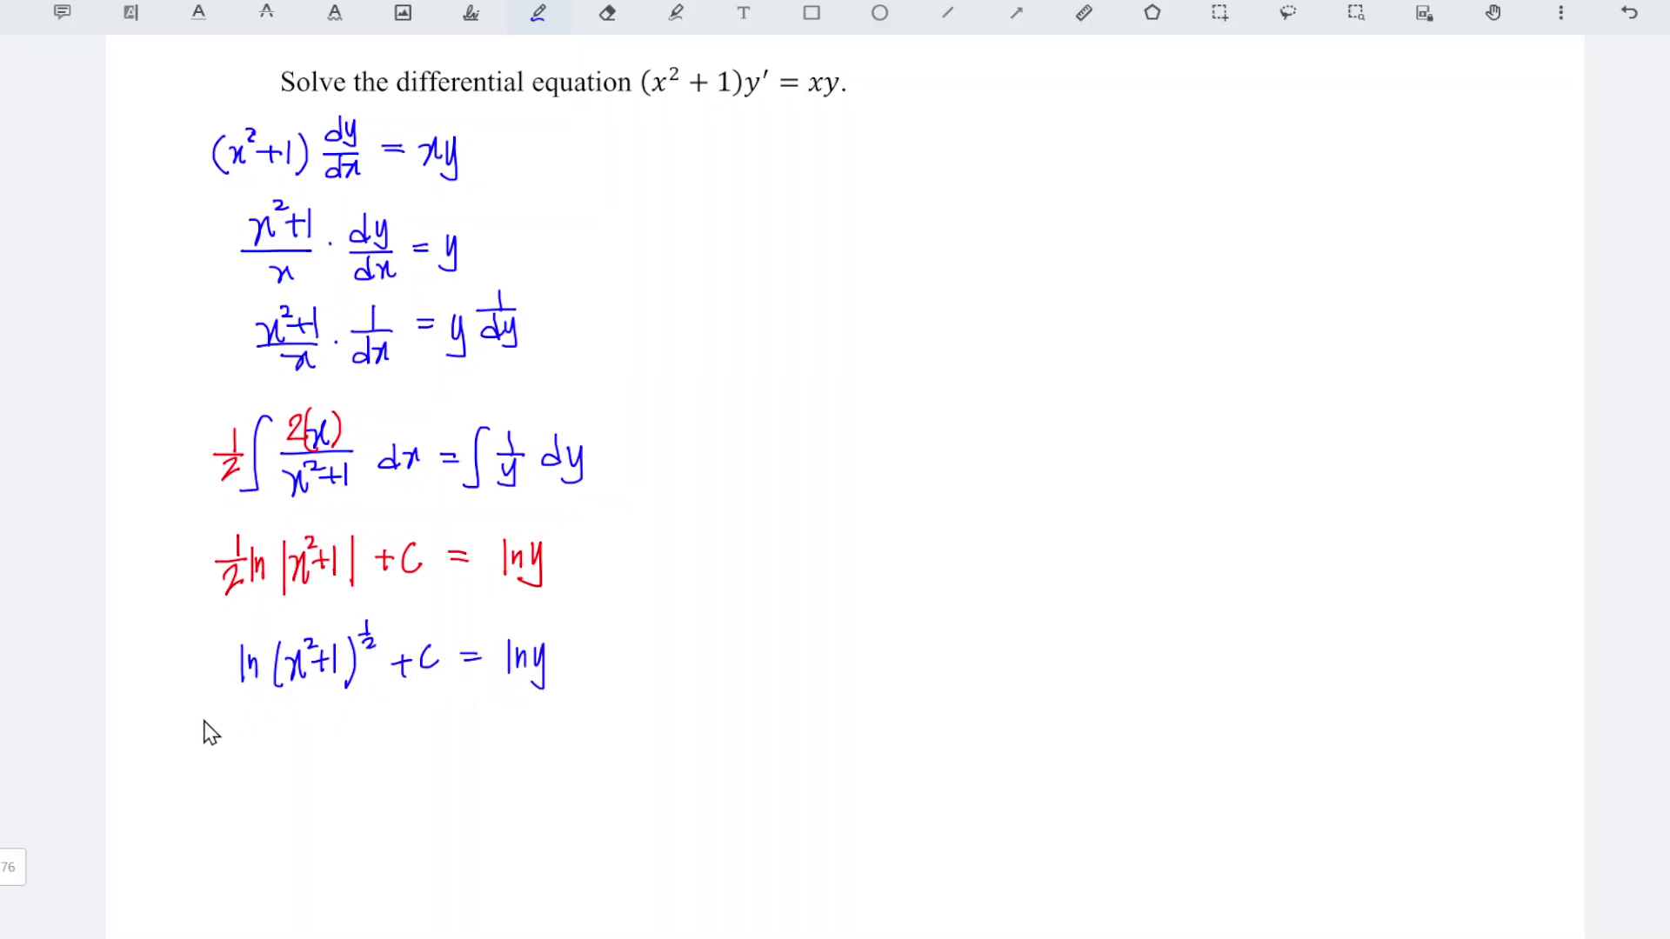
Step: Add base e beneath both sides of the last line and write the rule e^(A+B) = e^A · e^B beside the working
{"action": "left_click_drag", "start_coordinate": [490, 693], "coordinate": [512, 701]}
{"action": "mouse_move", "coordinate": [823, 190]}
{"action": "left_mouse_down"}
{"action": "mouse_move", "coordinate": [841, 198]}
{"action": "mouse_move", "coordinate": [855, 160]}
{"action": "left_mouse_up"}
{"action": "left_click_drag", "start_coordinate": [858, 156], "coordinate": [875, 155]}
{"action": "mouse_move", "coordinate": [866, 148]}
{"action": "left_mouse_down"}
{"action": "mouse_move", "coordinate": [867, 167]}
{"action": "mouse_move", "coordinate": [967, 184]}
{"action": "mouse_move", "coordinate": [1033, 169]}
{"action": "left_mouse_up"}
{"action": "left_click", "coordinate": [992, 186]}
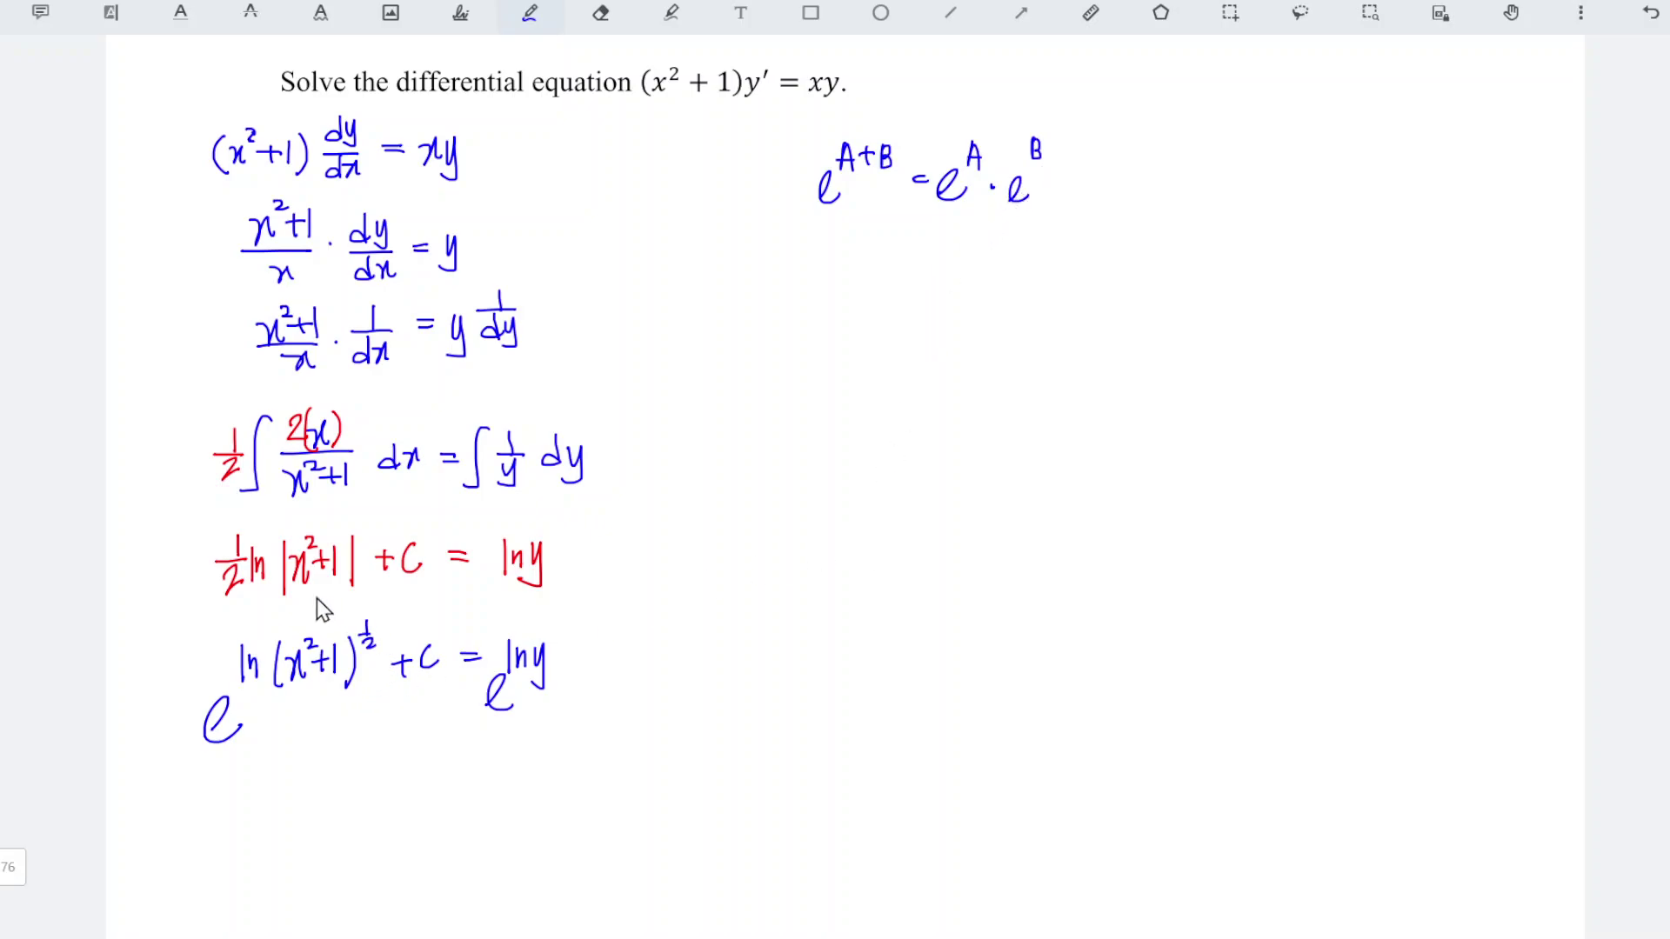
{"action": "key", "text": "Escape"}
Step: Write e^(ln√(x²+1)) · e^C = e^(ln y) in blue below the exponent rule
{"action": "left_click_drag", "start_coordinate": [812, 348], "coordinate": [837, 346]}
{"action": "left_click_drag", "start_coordinate": [841, 284], "coordinate": [841, 311]}
{"action": "mouse_move", "coordinate": [877, 280]}
{"action": "left_mouse_down"}
{"action": "mouse_move", "coordinate": [922, 277]}
{"action": "mouse_move", "coordinate": [905, 310]}
{"action": "mouse_move", "coordinate": [910, 287]}
{"action": "mouse_move", "coordinate": [920, 296]}
{"action": "left_mouse_up"}
{"action": "mouse_move", "coordinate": [913, 287]}
{"action": "left_mouse_down"}
{"action": "mouse_move", "coordinate": [913, 307]}
{"action": "mouse_move", "coordinate": [998, 299]}
{"action": "mouse_move", "coordinate": [1093, 343]}
{"action": "left_mouse_up"}
{"action": "left_click", "coordinate": [937, 319]}
{"action": "left_click_drag", "start_coordinate": [1090, 280], "coordinate": [1090, 310]}
{"action": "mouse_move", "coordinate": [1098, 310]}
{"action": "left_mouse_down"}
{"action": "mouse_move", "coordinate": [1122, 299]}
{"action": "mouse_move", "coordinate": [1118, 339]}
{"action": "left_mouse_up"}
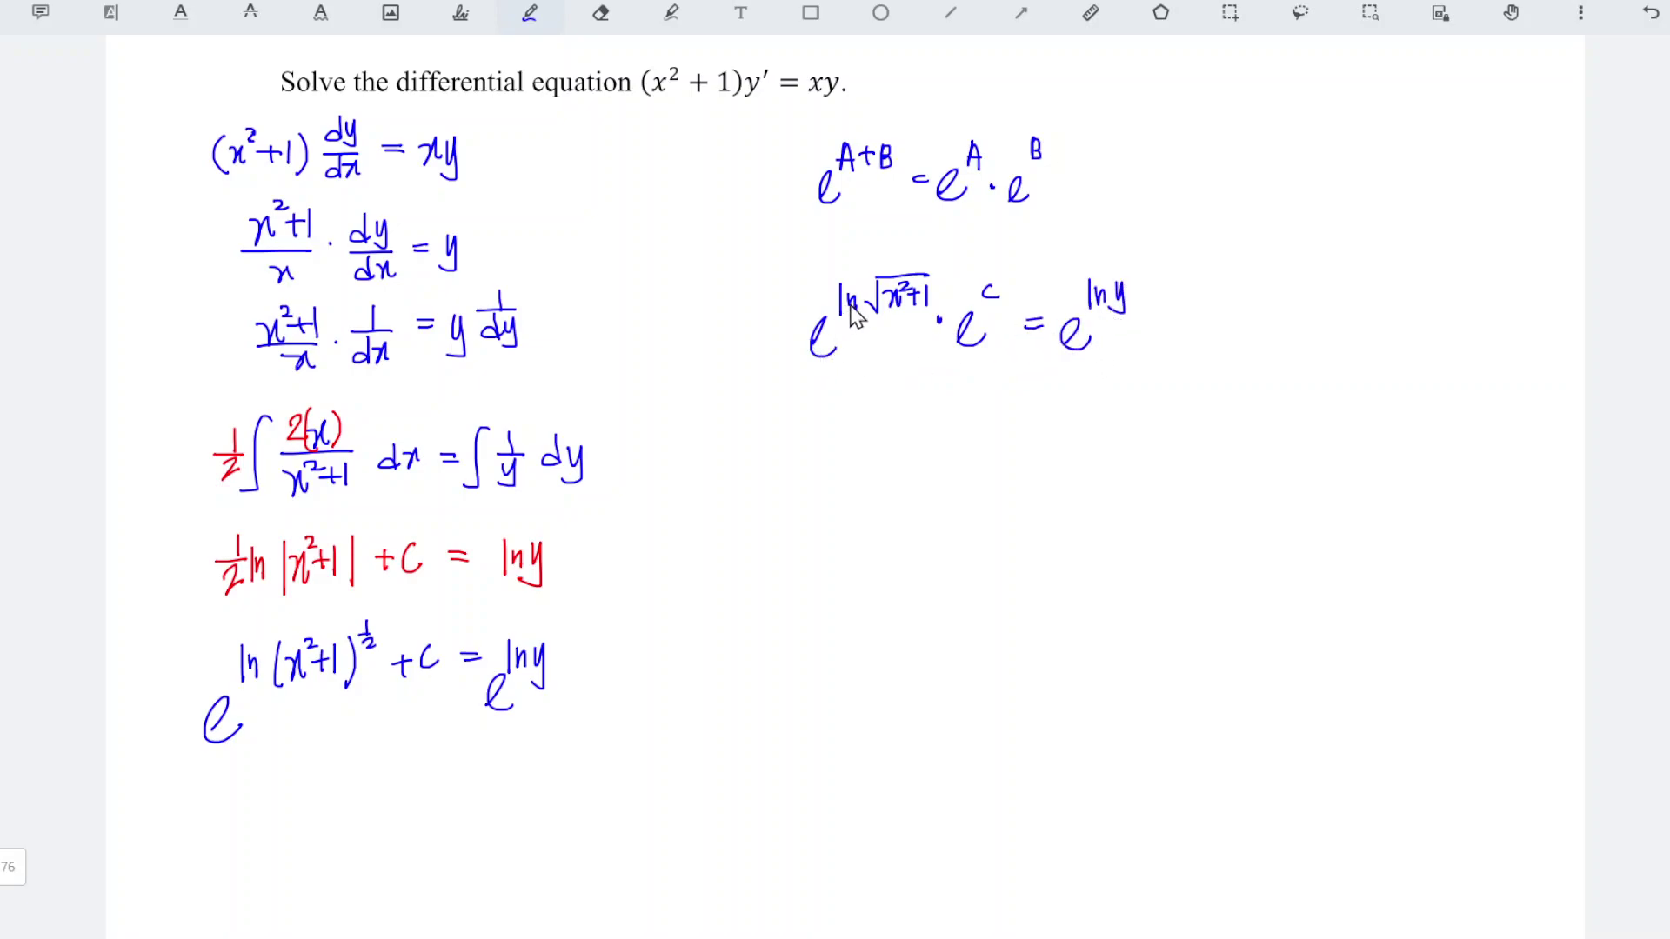
{"action": "key", "text": "Escape"}
Step: Write the simplified term √(x²+1) in blue below the exponential equation
{"action": "mouse_move", "coordinate": [887, 473]}
{"action": "left_mouse_down"}
{"action": "mouse_move", "coordinate": [862, 465]}
{"action": "mouse_move", "coordinate": [914, 461]}
{"action": "left_mouse_up"}
{"action": "left_click_drag", "start_coordinate": [907, 420], "coordinate": [939, 447]}
{"action": "mouse_move", "coordinate": [931, 438]}
{"action": "left_mouse_down"}
{"action": "mouse_move", "coordinate": [946, 460]}
{"action": "mouse_move", "coordinate": [940, 407]}
{"action": "mouse_move", "coordinate": [953, 407]}
{"action": "left_mouse_up"}
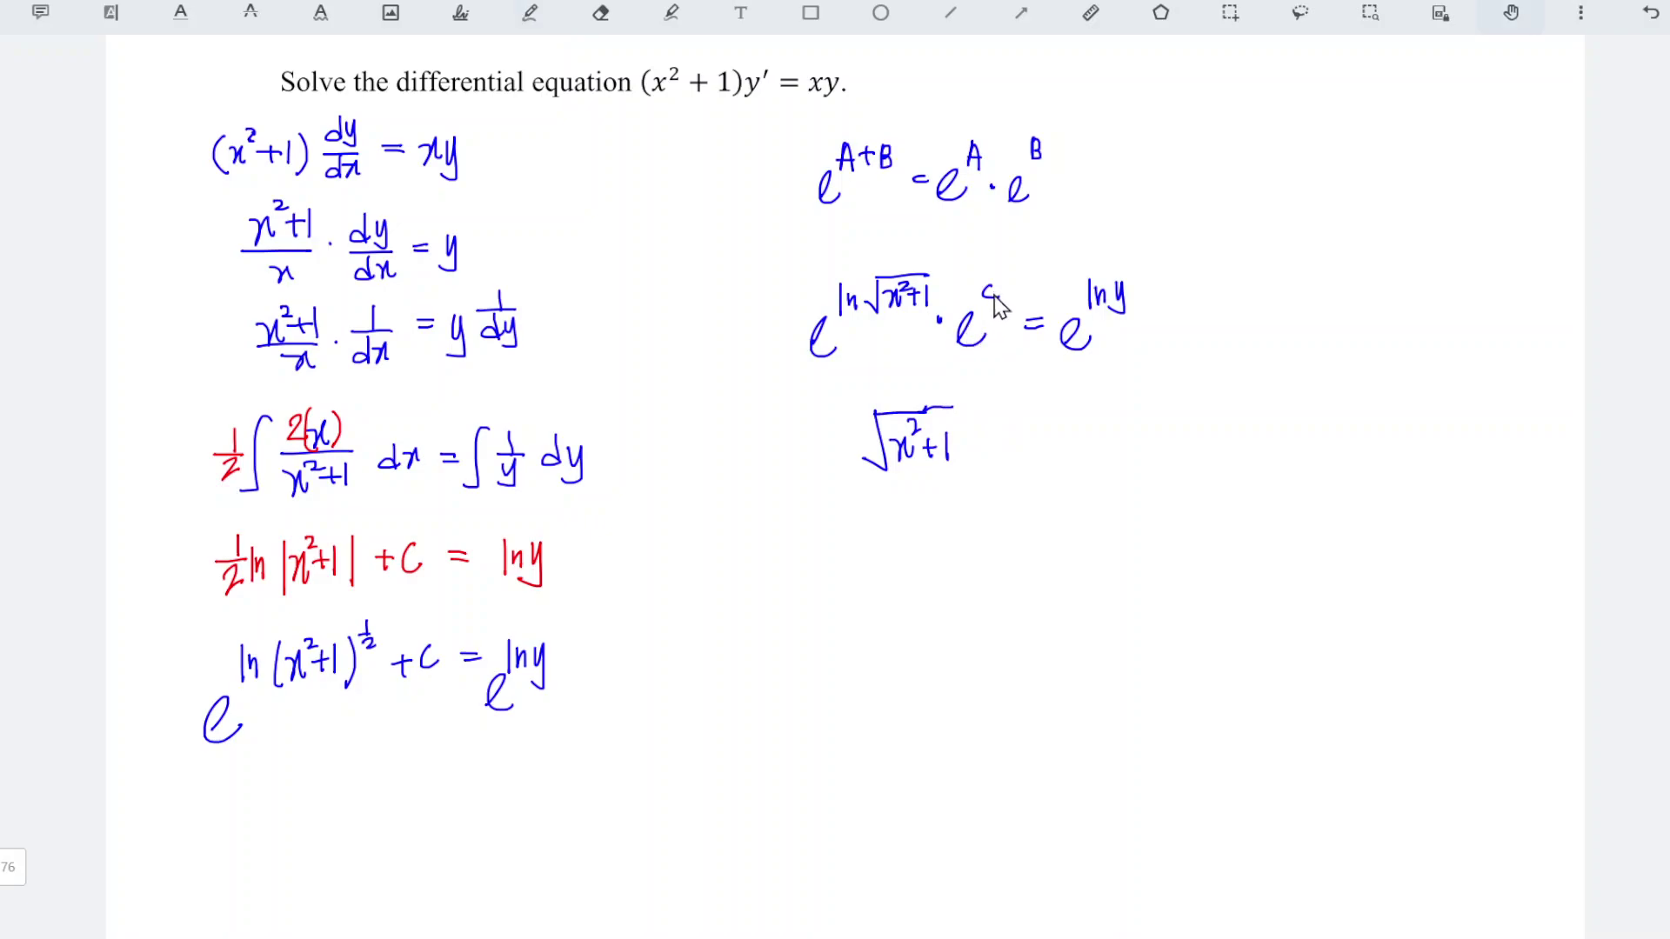
Step: Add a green subscript 1 to the constant C in the two logarithm lines and in the exponential equation
{"action": "left_click", "coordinate": [531, 13]}
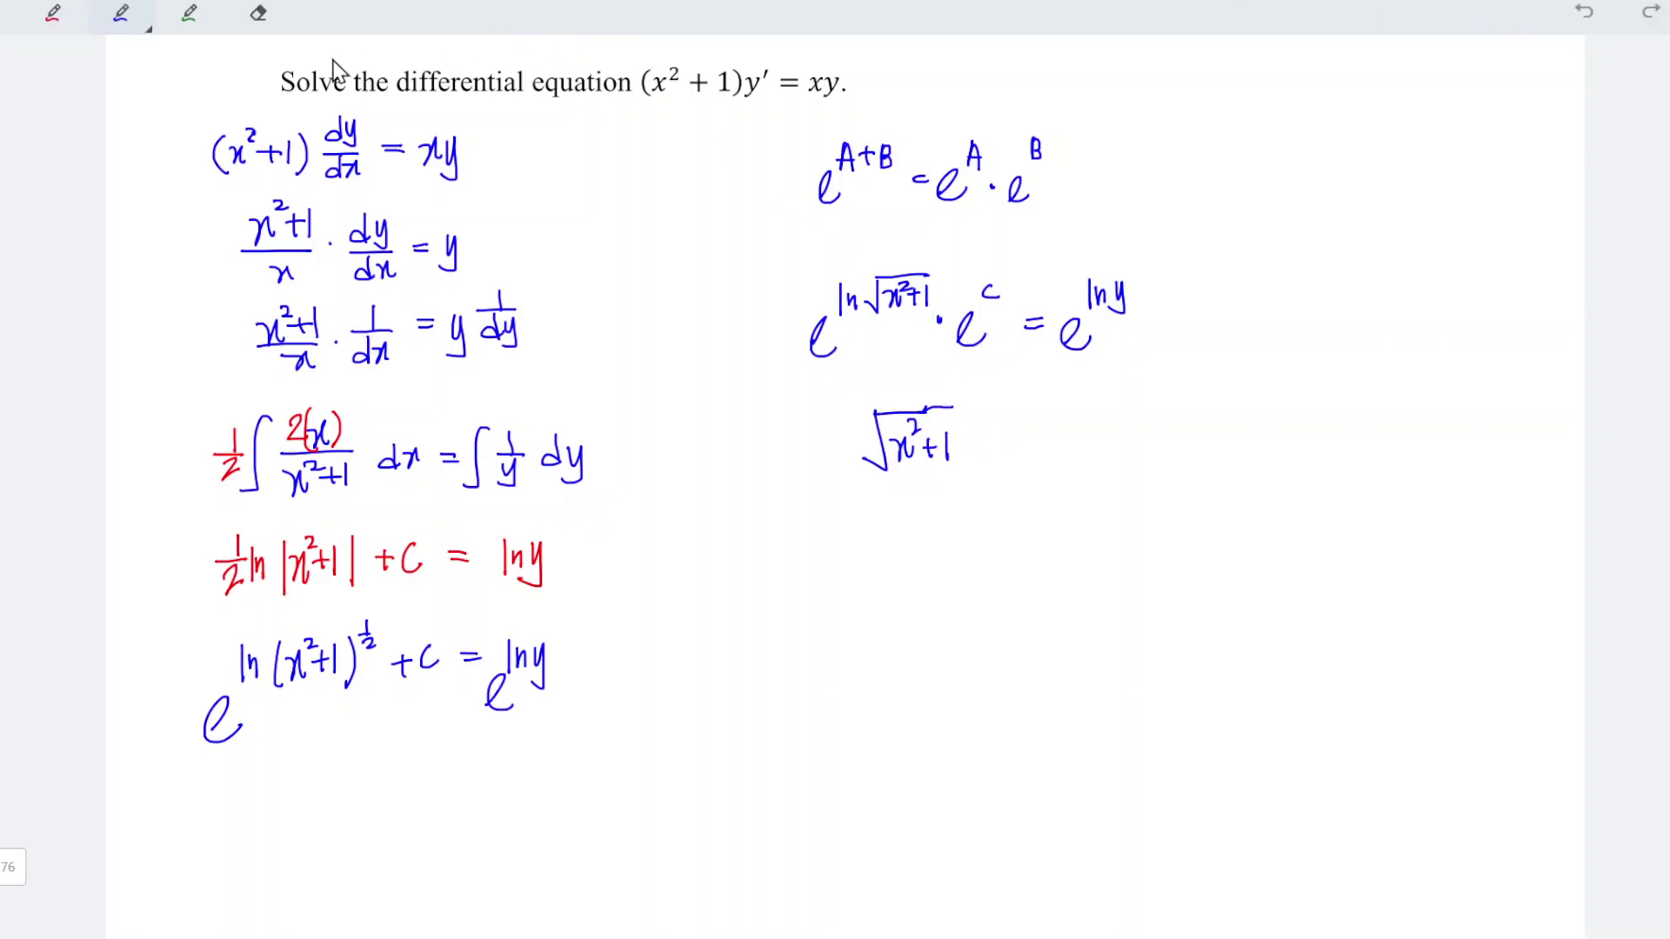
{"action": "left_click", "coordinate": [0, 13]}
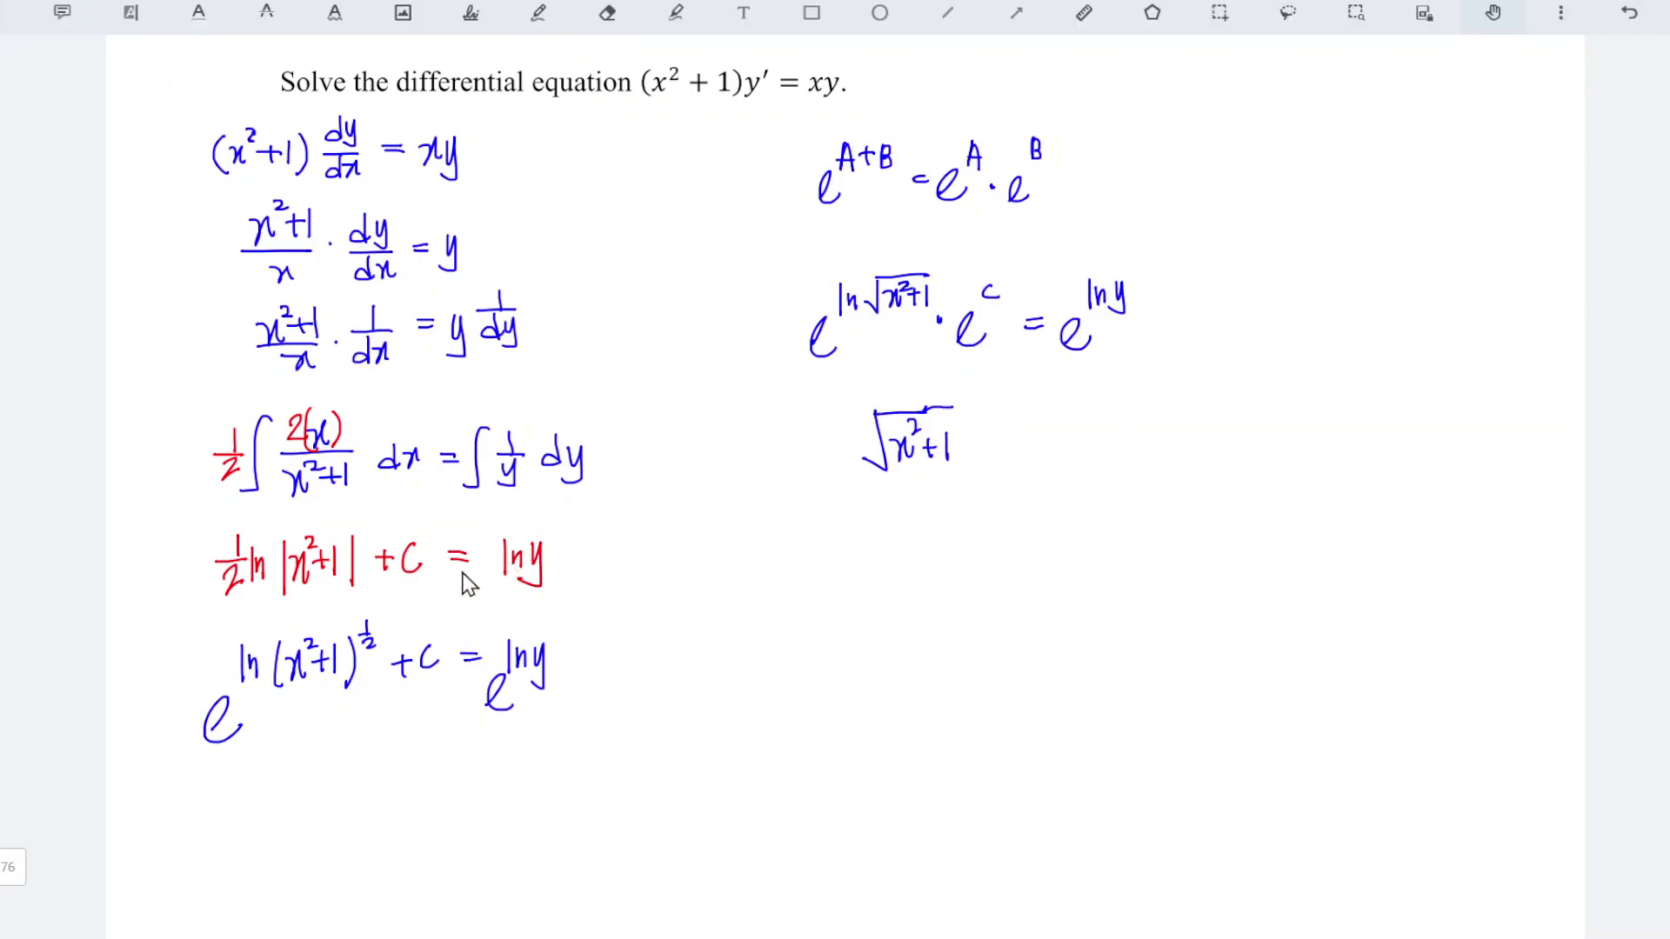
{"action": "left_click_drag", "start_coordinate": [425, 561], "coordinate": [425, 573]}
{"action": "left_click_drag", "start_coordinate": [440, 654], "coordinate": [440, 668]}
{"action": "left_click_drag", "start_coordinate": [1003, 291], "coordinate": [1003, 305]}
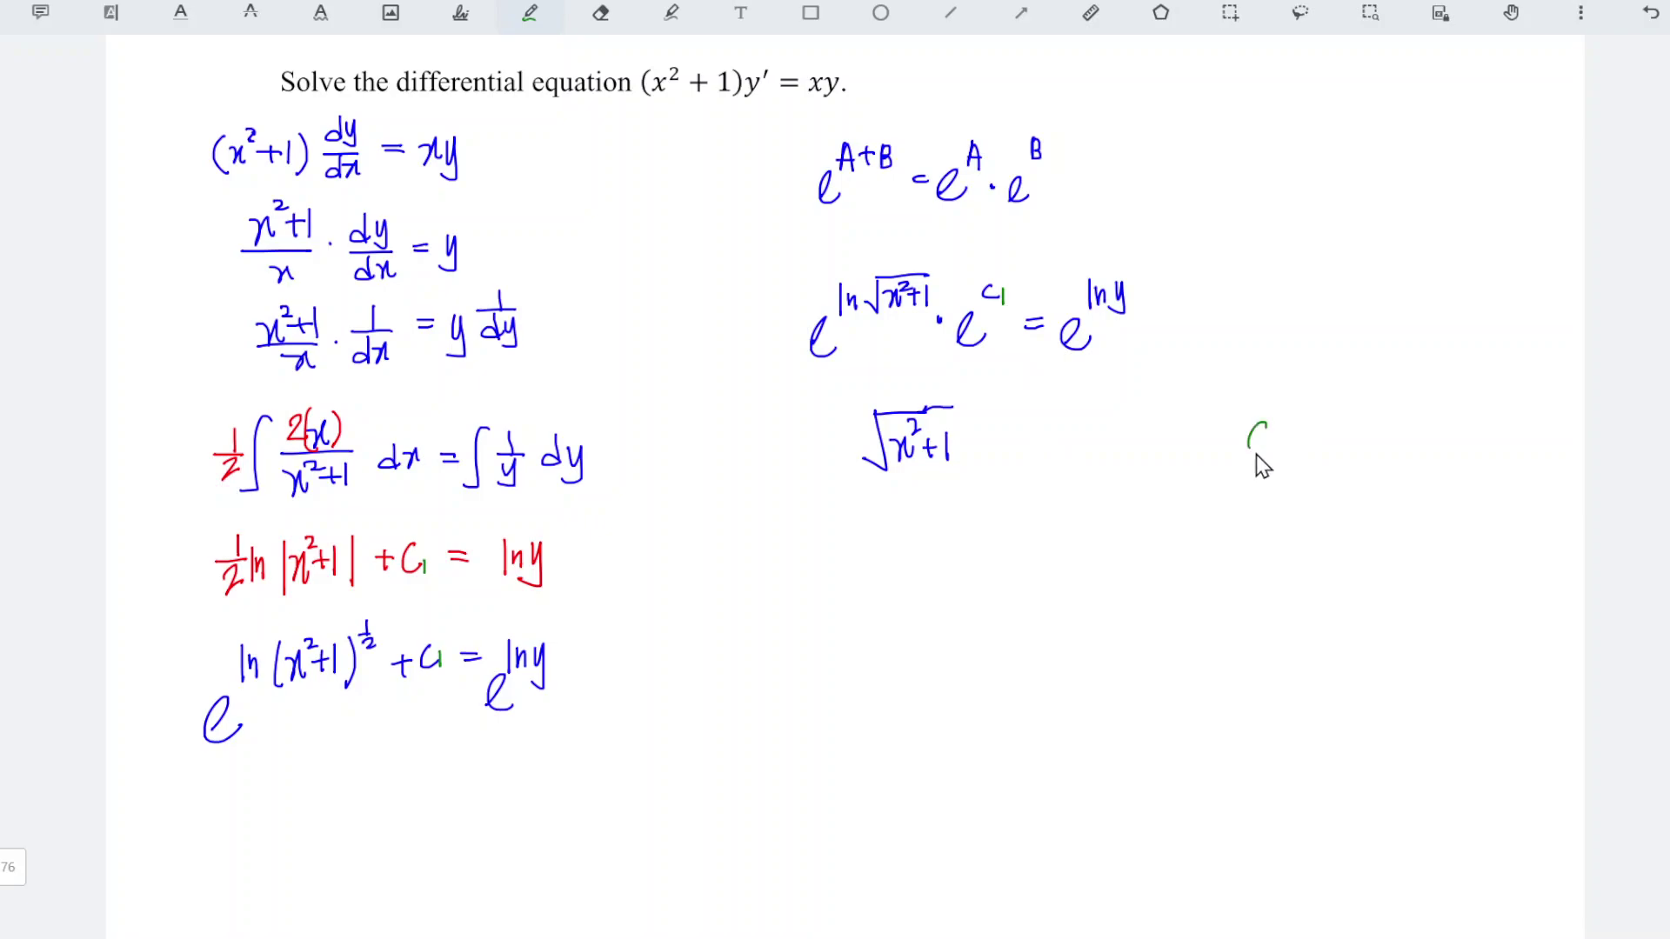
Step: Write the constant definition C₂ = e^(C₁) in green beside the simplified term
{"action": "left_click_drag", "start_coordinate": [1293, 432], "coordinate": [1309, 430]}
{"action": "mouse_move", "coordinate": [1293, 444]}
{"action": "left_mouse_down"}
{"action": "mouse_move", "coordinate": [1347, 449]}
{"action": "mouse_move", "coordinate": [1362, 425]}
{"action": "left_mouse_up"}
{"action": "key", "text": "Escape"}
Step: Complete the solution line in green as C₂√(x²+1) = y
{"action": "key", "text": "p"}
{"action": "mouse_move", "coordinate": [836, 441]}
{"action": "left_mouse_down"}
{"action": "mouse_move", "coordinate": [840, 468]}
{"action": "mouse_move", "coordinate": [872, 475]}
{"action": "left_mouse_up"}
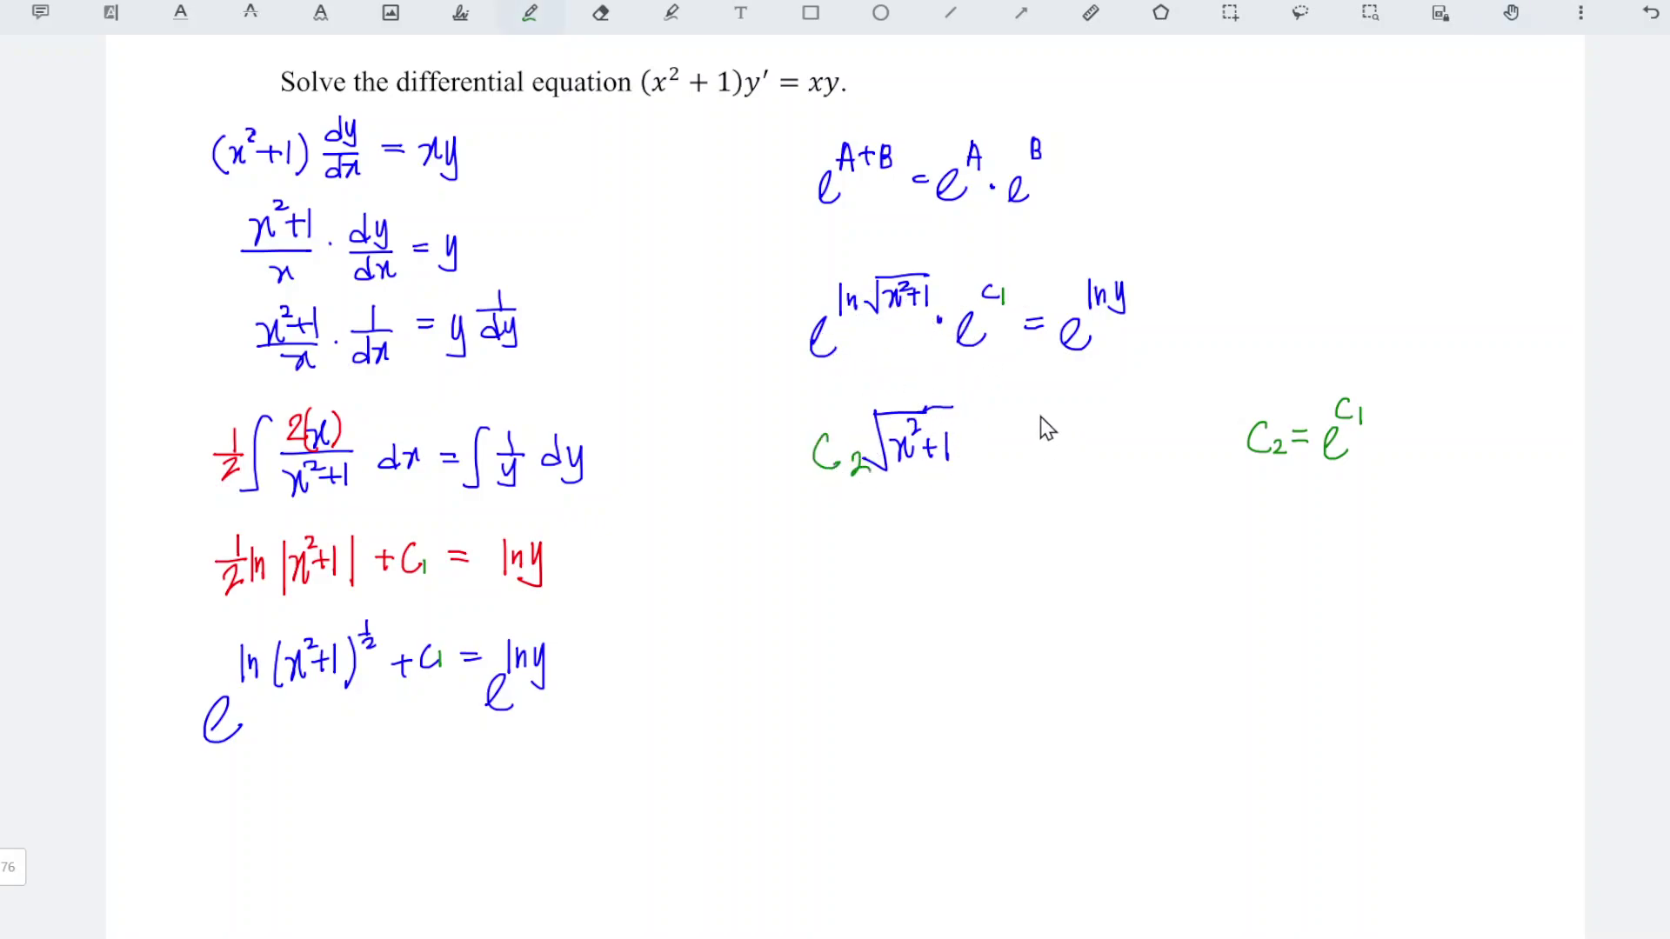
{"action": "left_click_drag", "start_coordinate": [1017, 422], "coordinate": [1040, 421]}
{"action": "left_click_drag", "start_coordinate": [1018, 433], "coordinate": [1042, 432]}
{"action": "key", "text": "h"}
Step: Mark the final answer with a green # sign and a dot below the y
{"action": "left_click_drag", "start_coordinate": [1144, 497], "coordinate": [1165, 489]}
{"action": "mouse_move", "coordinate": [1144, 510]}
{"action": "left_mouse_down"}
{"action": "mouse_move", "coordinate": [1167, 503]}
{"action": "mouse_move", "coordinate": [1148, 523]}
{"action": "left_mouse_up"}
{"action": "left_click_drag", "start_coordinate": [1164, 485], "coordinate": [1160, 522]}
{"action": "left_click", "coordinate": [1179, 511]}
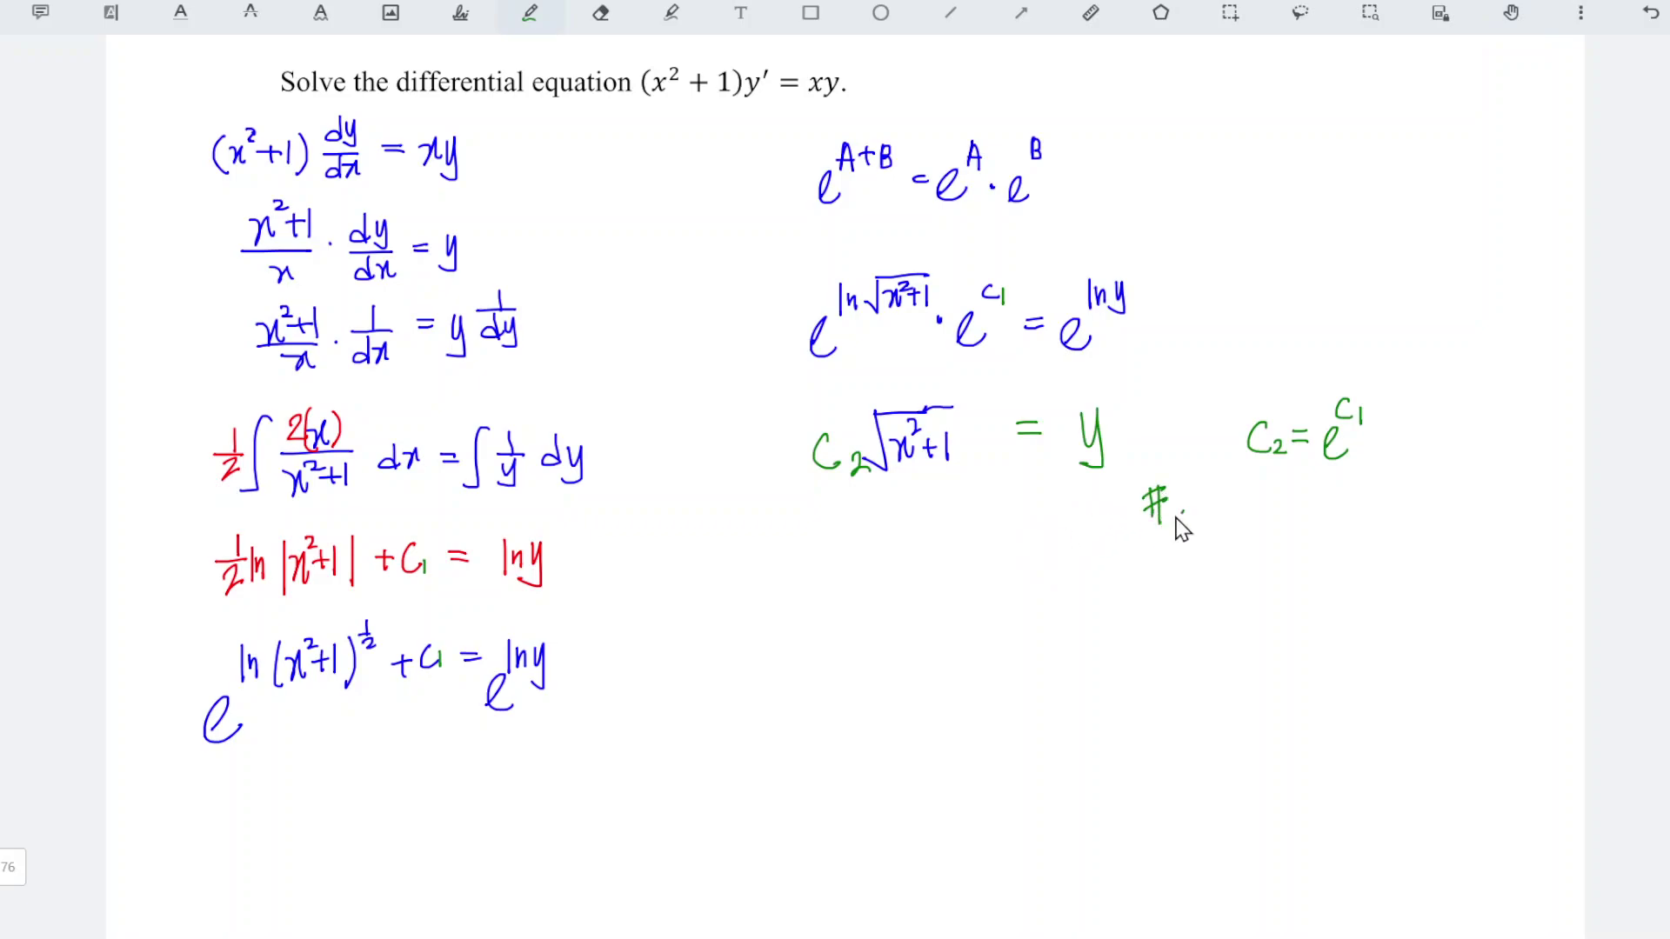